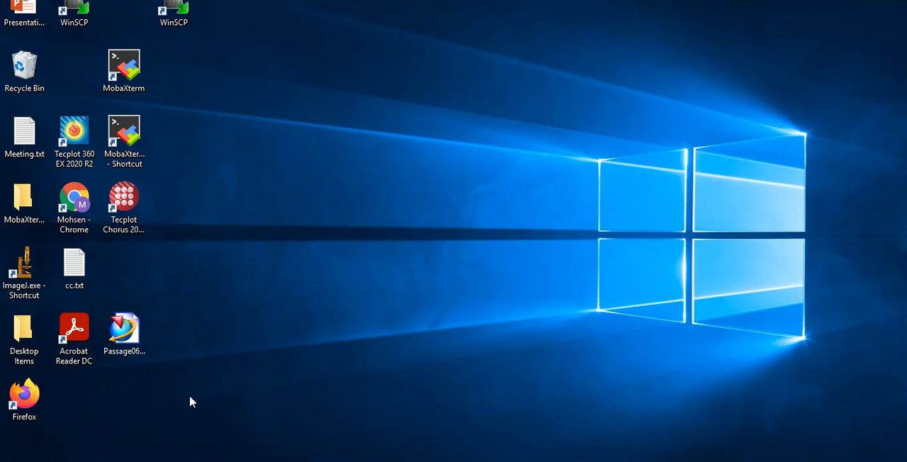
Step: Launch ANSYS Workbench and save the empty project as Tutorial_First in the tutorial\01 folder
click(14, 458)
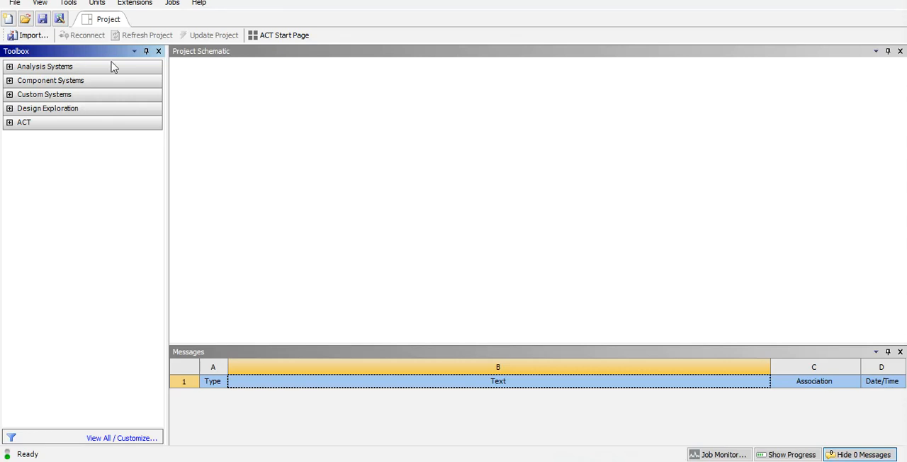
click(42, 19)
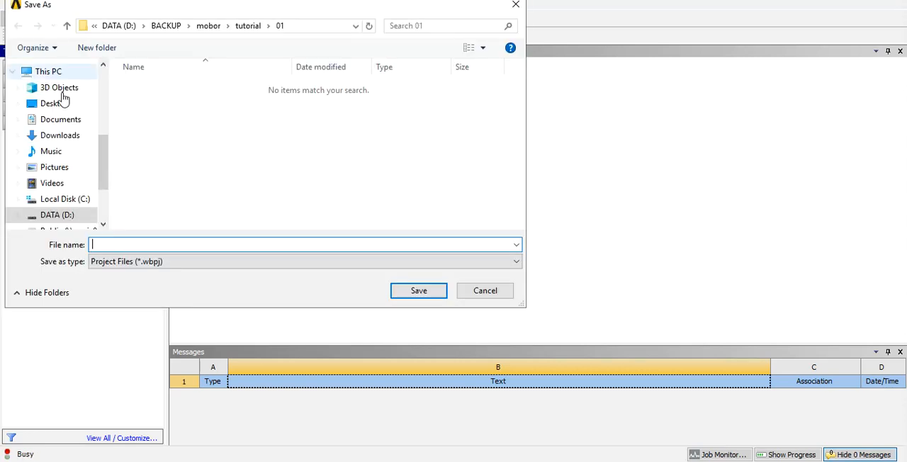
scroll(57, 95, up, 4)
click(56, 97)
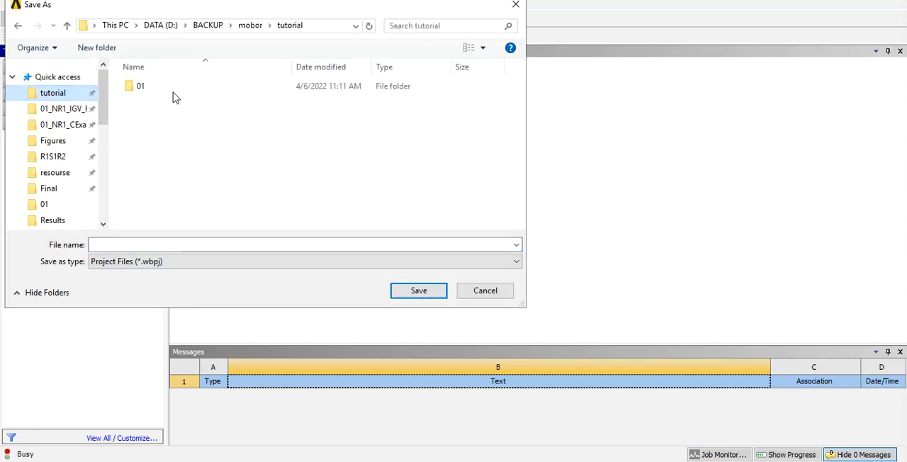
double_click(138, 85)
click(139, 247)
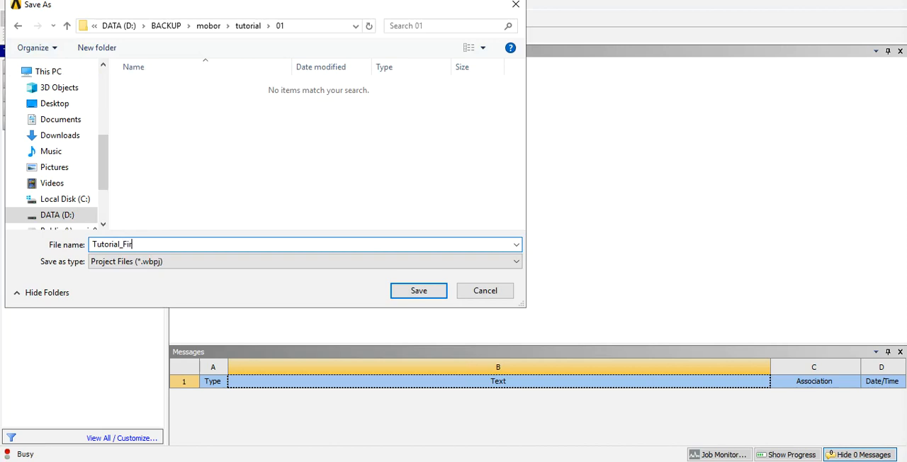
click(417, 290)
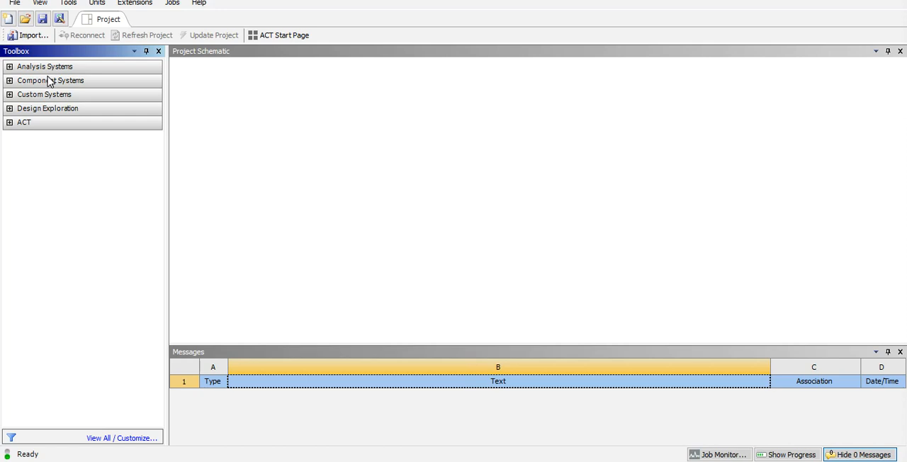
Step: Add Fluid Flow (CFX), Modal and Static Structural analysis systems side by side in the project schematic
click(9, 67)
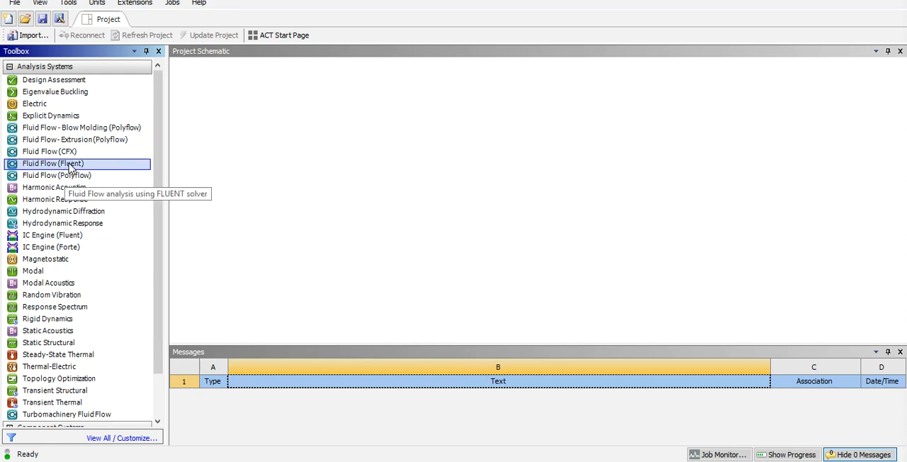
drag(57, 152, 279, 118)
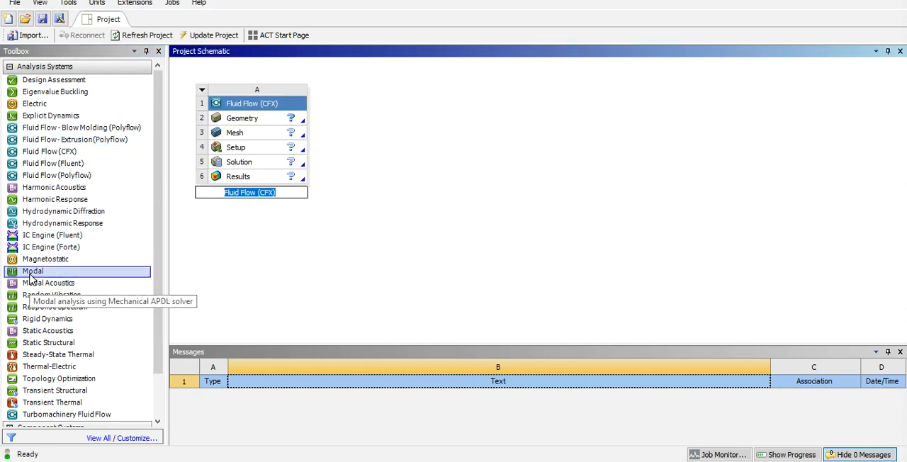
drag(41, 273, 428, 135)
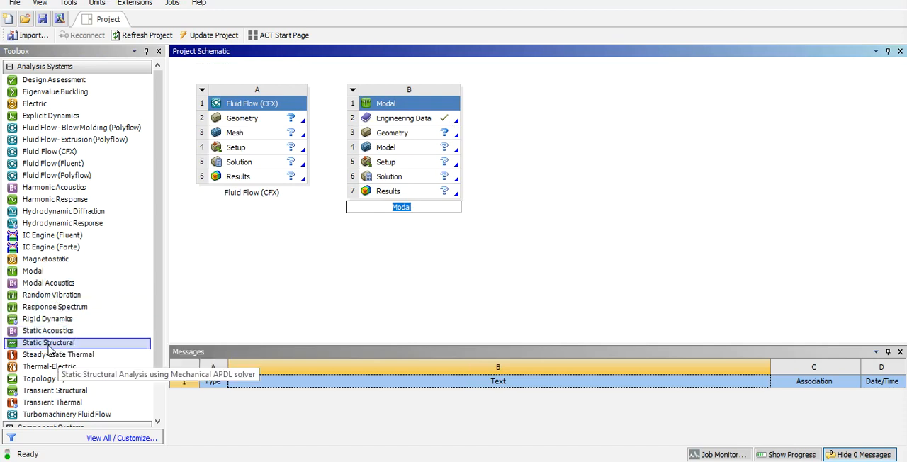
drag(48, 346, 535, 131)
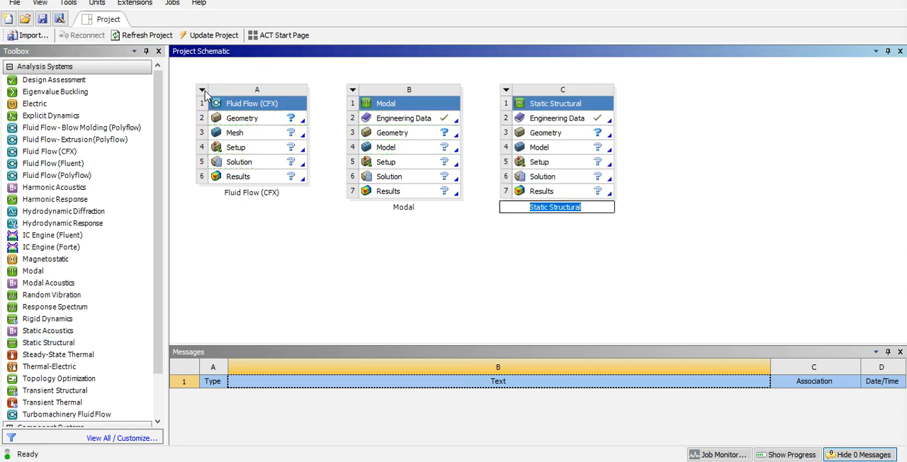
Step: Delete the Fluid Flow (CFX) and Modal systems from the project schematic
click(202, 91)
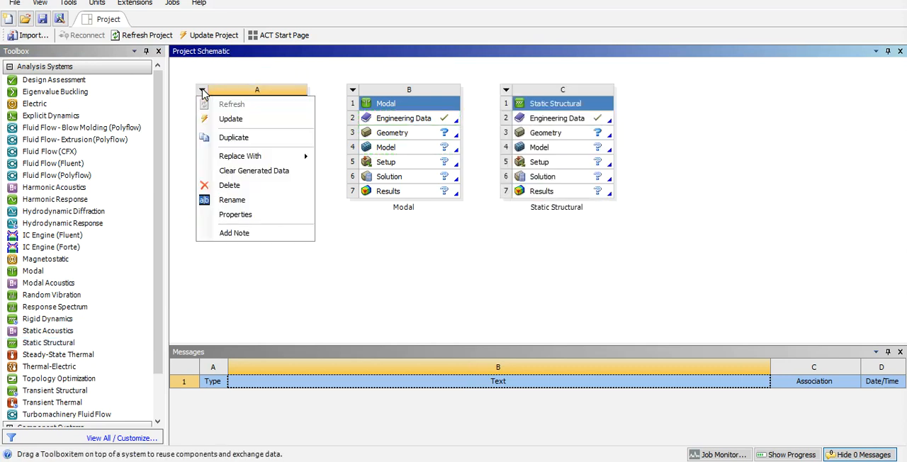
click(226, 189)
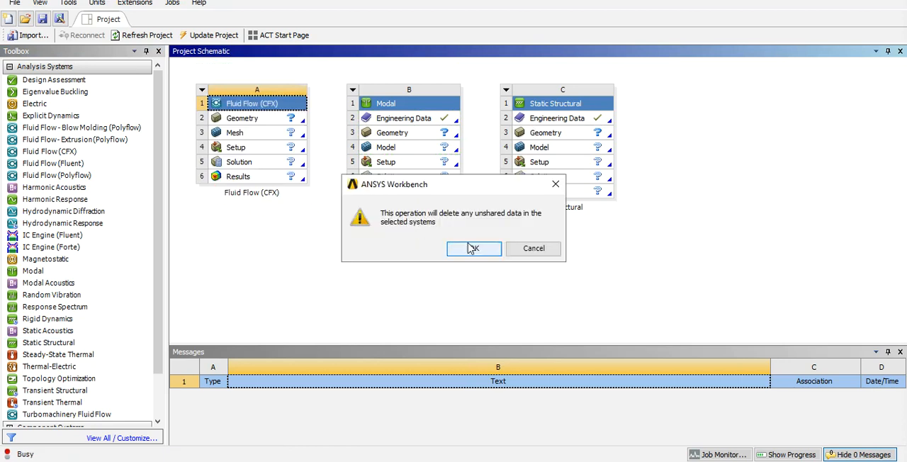
click(470, 247)
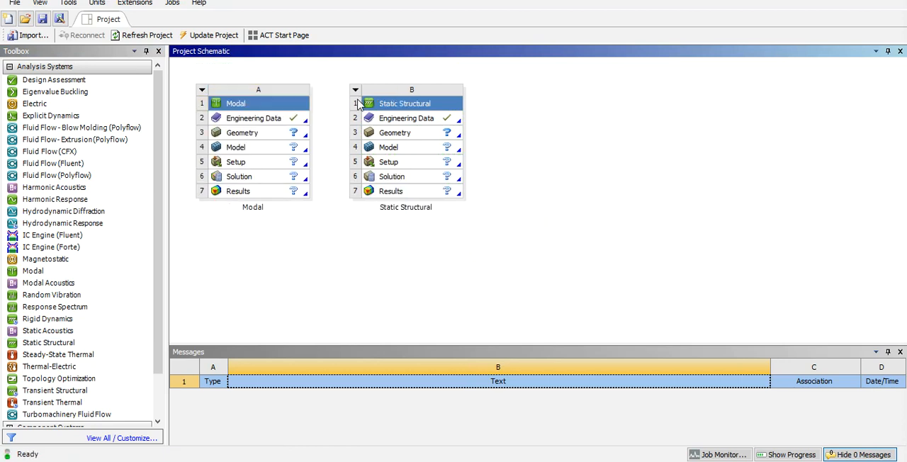
click(202, 90)
click(233, 185)
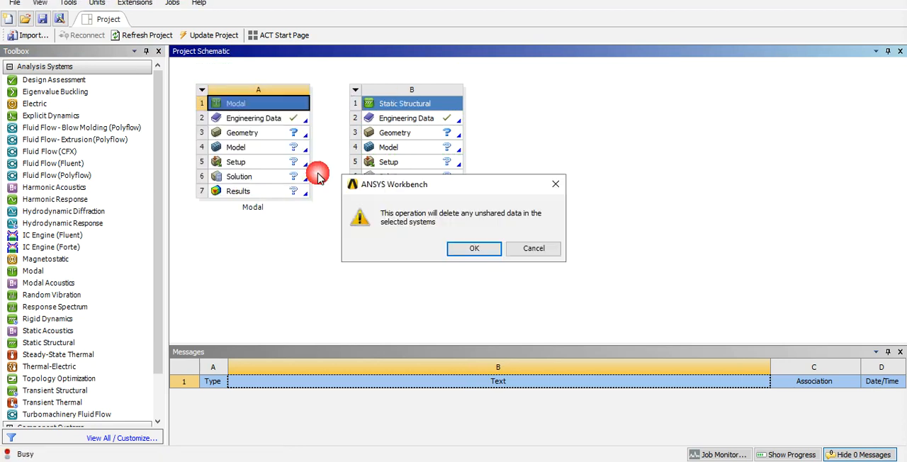
click(471, 247)
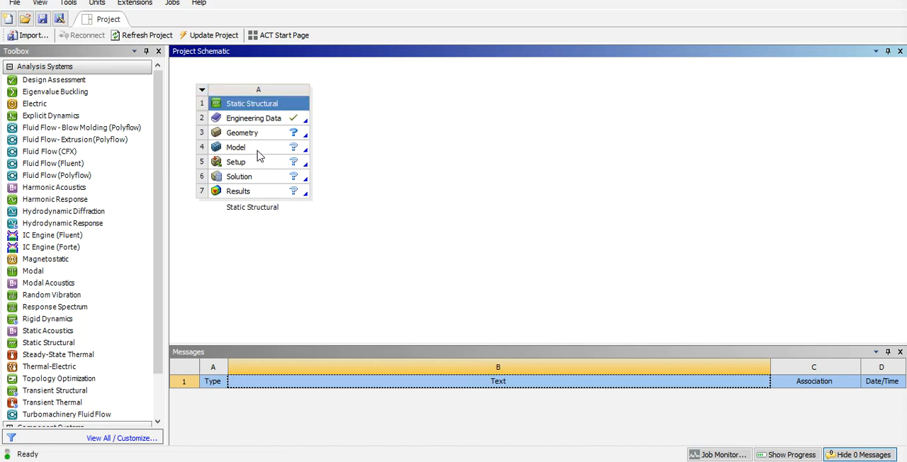
Step: Show the properties of the Static Structural system's Geometry cell and examine those of its Model, Setup, Solution and Engineering Data cells
click(245, 132)
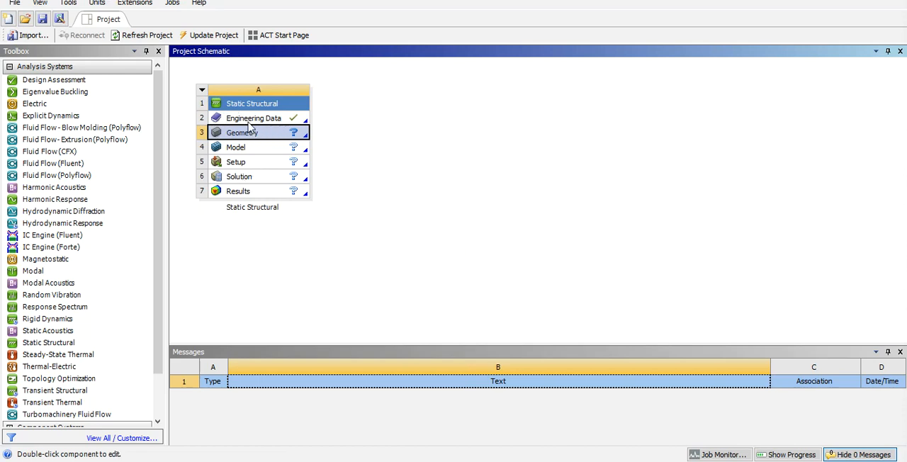
right_click(250, 135)
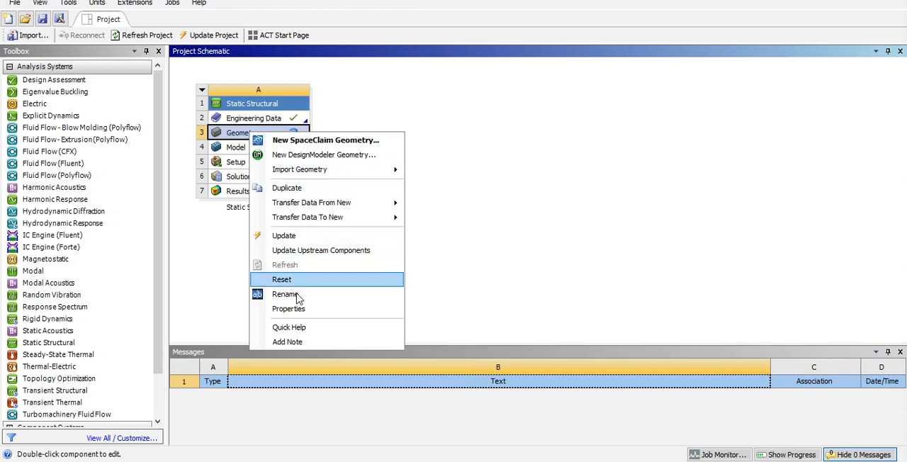
click(306, 309)
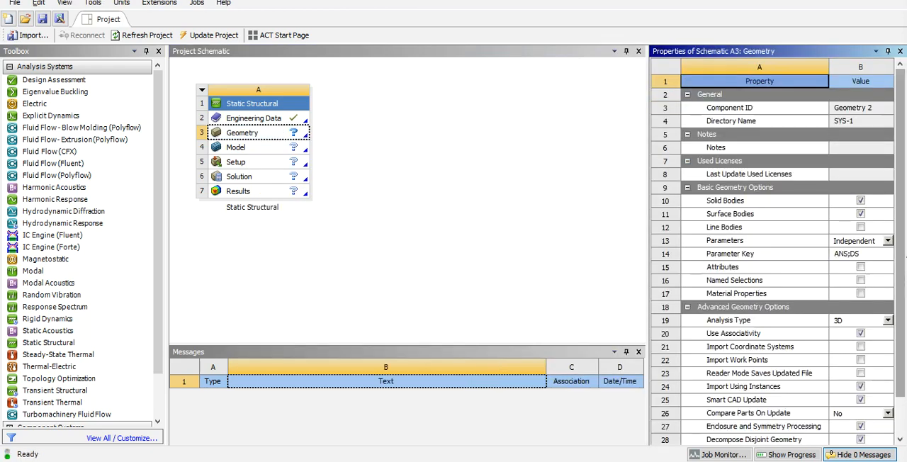
drag(900, 240, 903, 350)
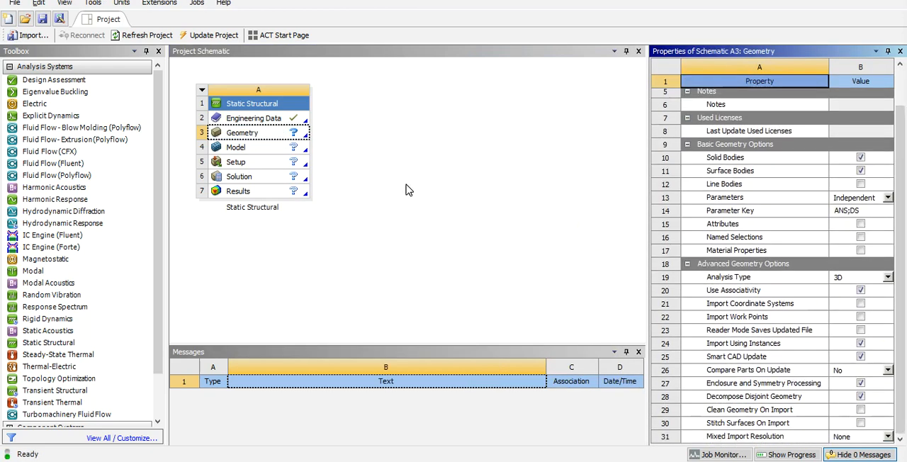
click(245, 147)
click(248, 161)
click(251, 177)
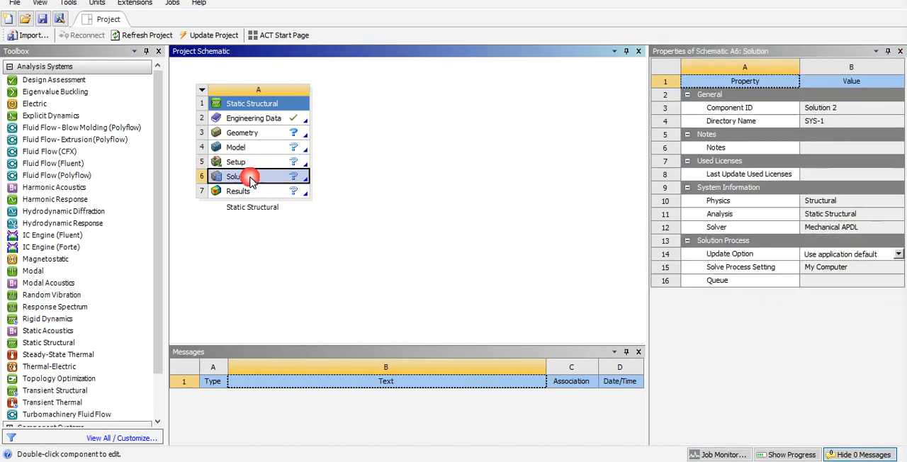
click(263, 133)
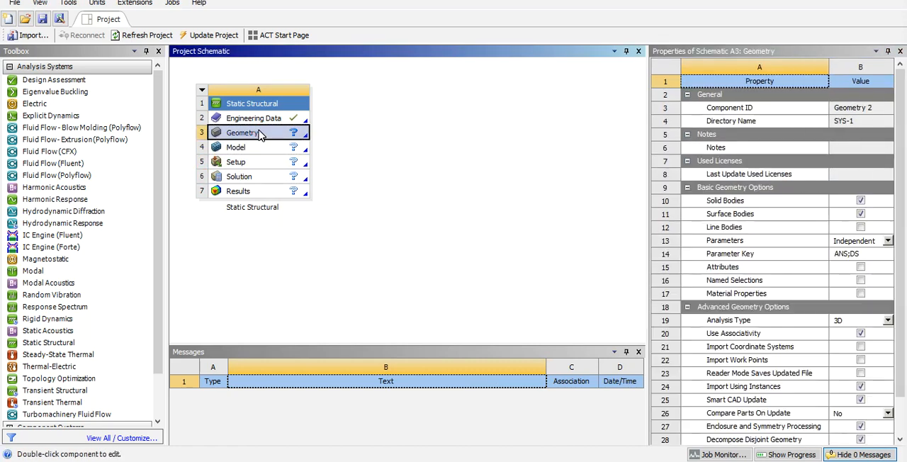
click(255, 119)
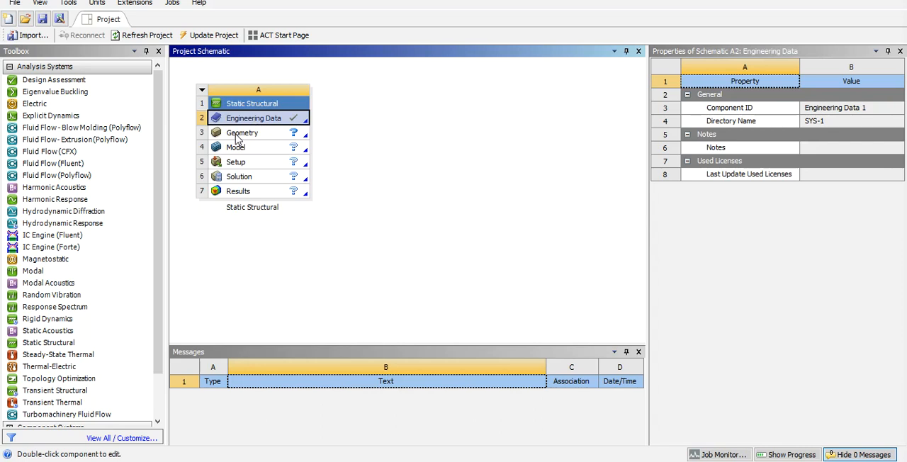
Step: Collapse the analysis systems list and delete the Static Structural system from the project schematic
click(9, 65)
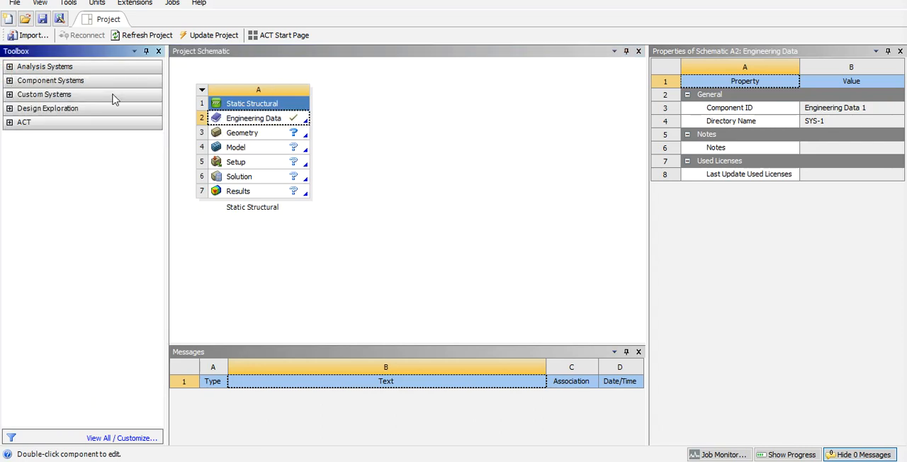
click(201, 90)
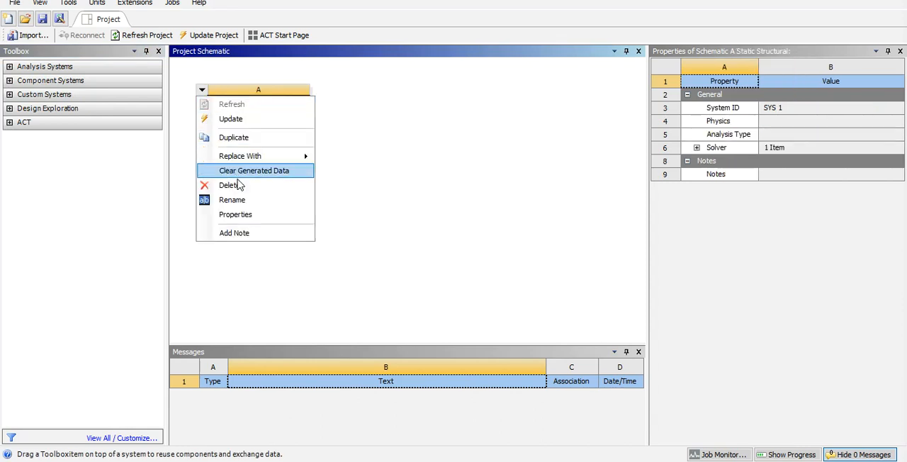
click(245, 175)
click(462, 246)
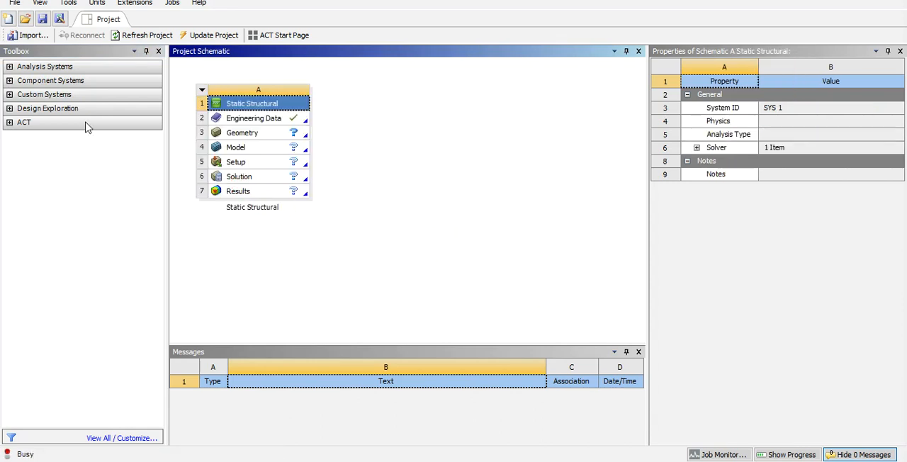
Step: Add standalone Geometry and Mesh component systems to the schematic and link the Geometry cell to the Mesh system's Geometry cell
click(10, 80)
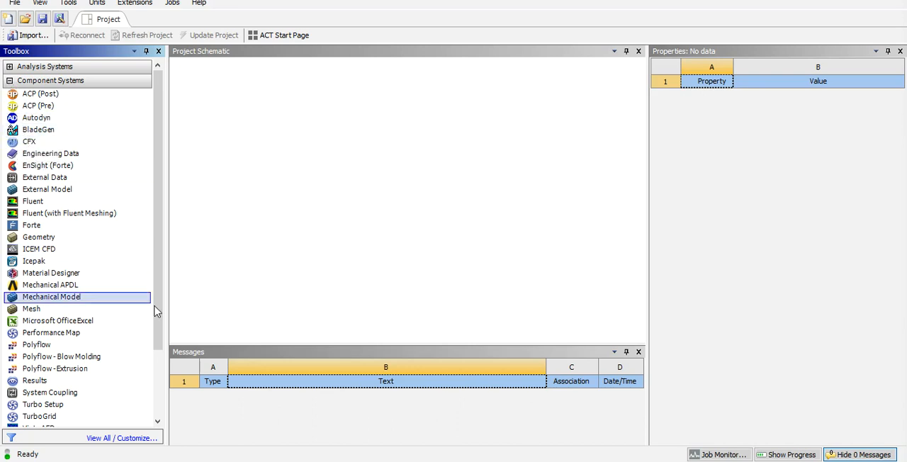
drag(159, 275, 153, 343)
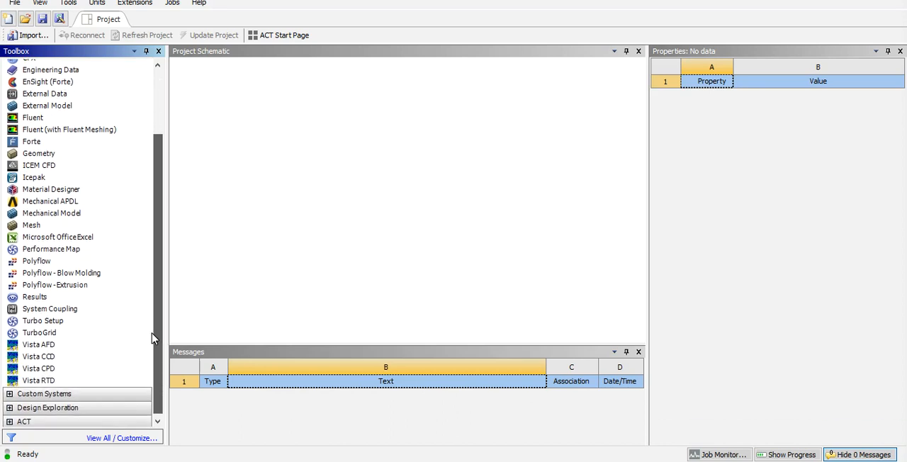
drag(38, 153, 237, 128)
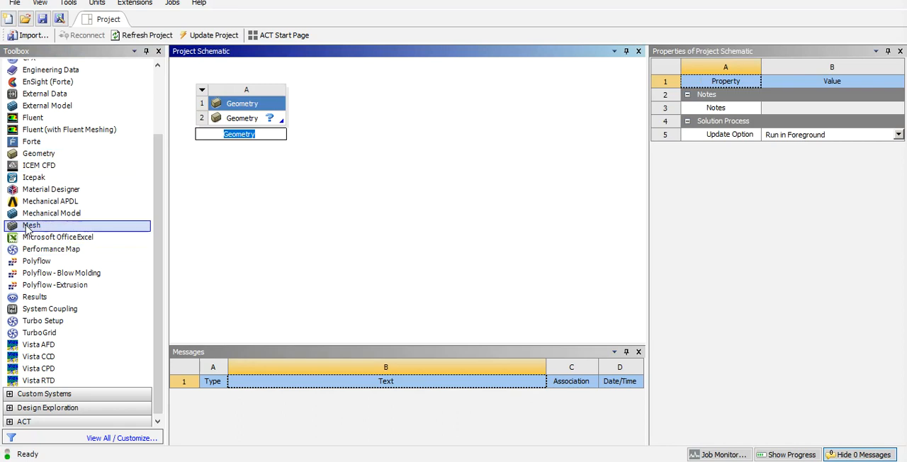
drag(36, 225, 348, 118)
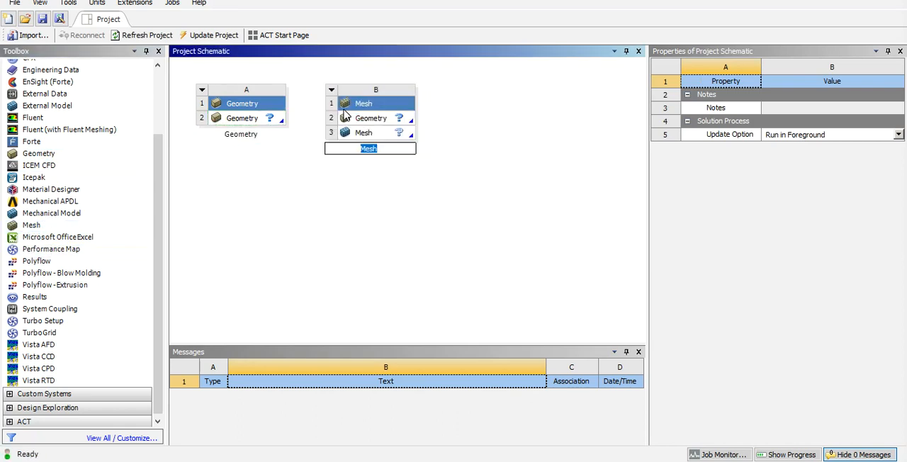
drag(258, 119, 369, 122)
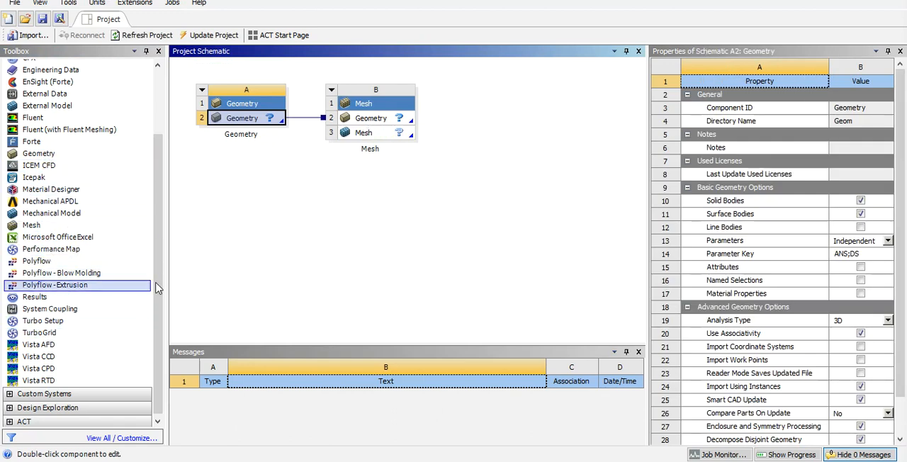
Step: Add a CFX component system beside the Mesh system and link the Mesh cell to the CFX Setup cell
drag(160, 280, 158, 192)
drag(24, 138, 532, 126)
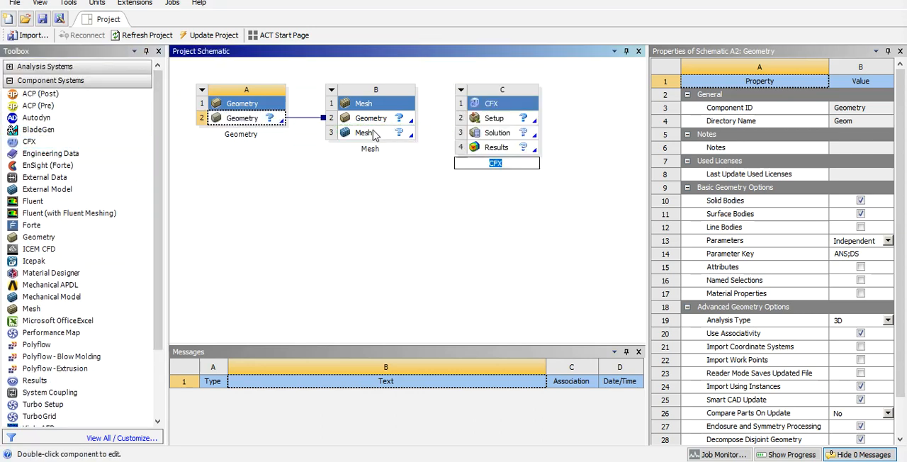
drag(373, 135, 505, 119)
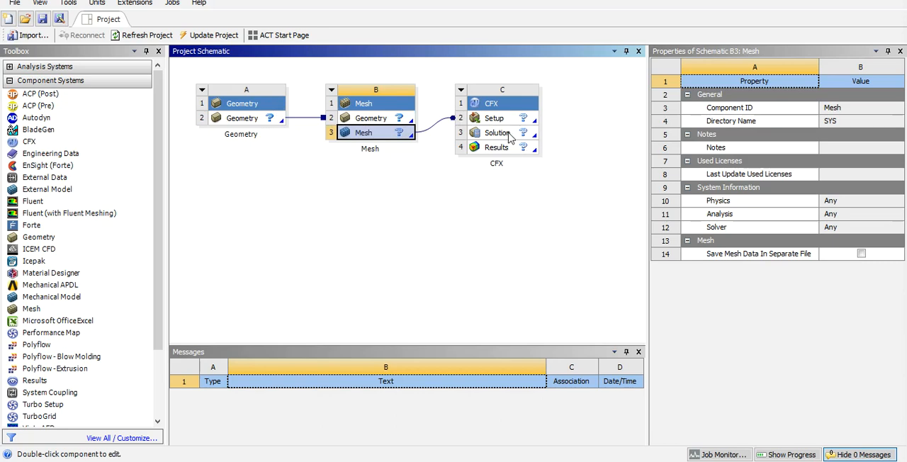
Step: Switch to the PowerPoint slide explaining the cell status icons, review it, and return to ANSYS Workbench
click(635, 0)
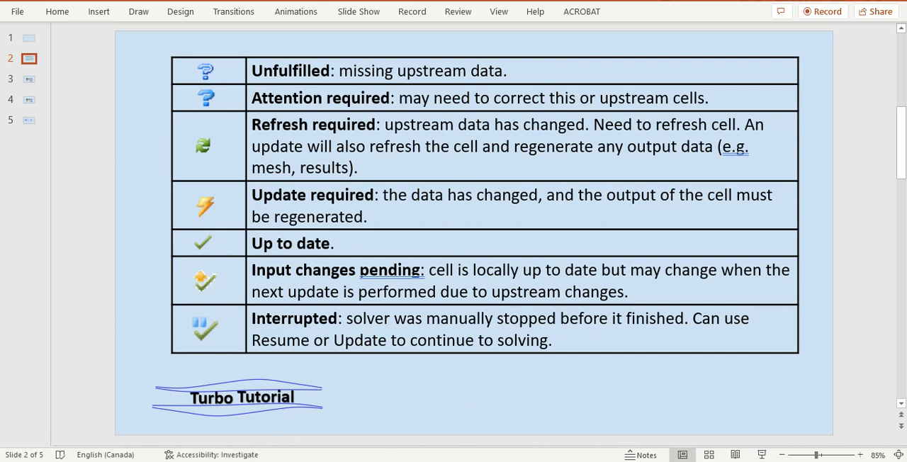
click(182, 461)
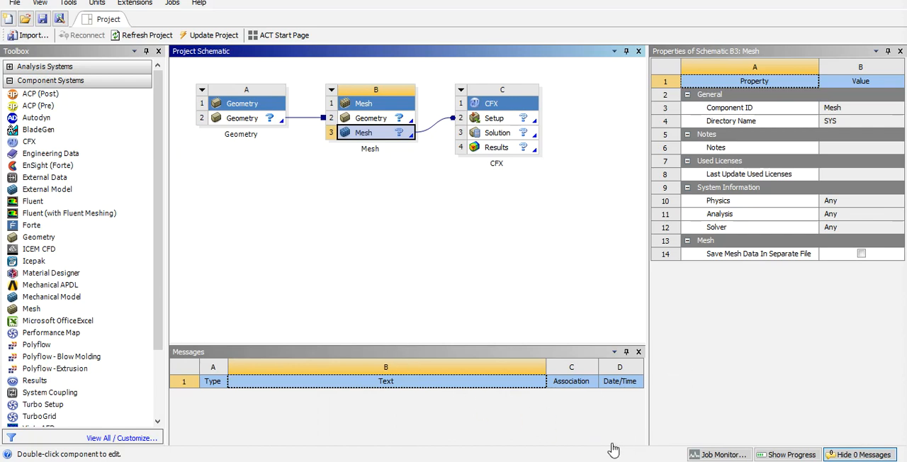
click(743, 406)
Step: Review the toolbox customization list through to the Design Exploration systems, and return to the standard toolbox view
click(121, 438)
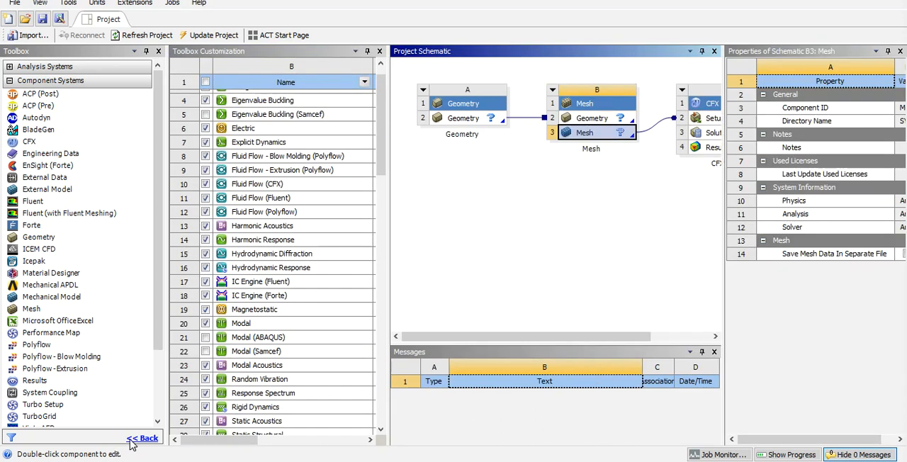
drag(385, 143, 314, 244)
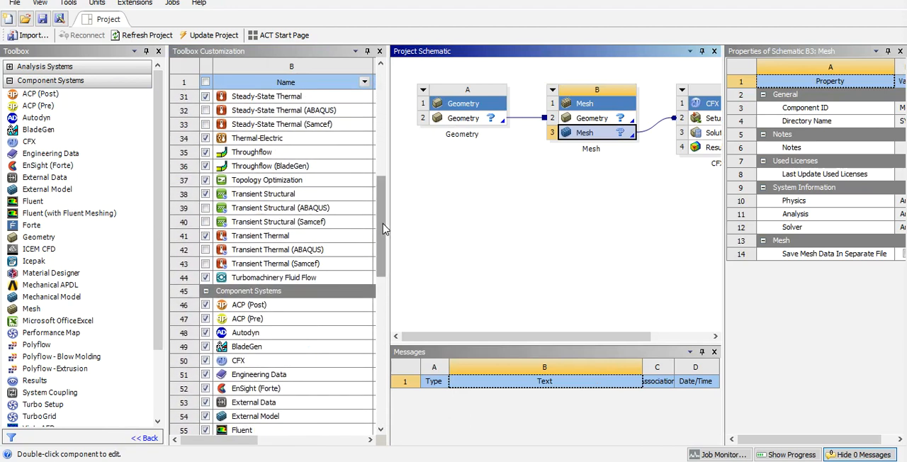
drag(385, 200, 376, 395)
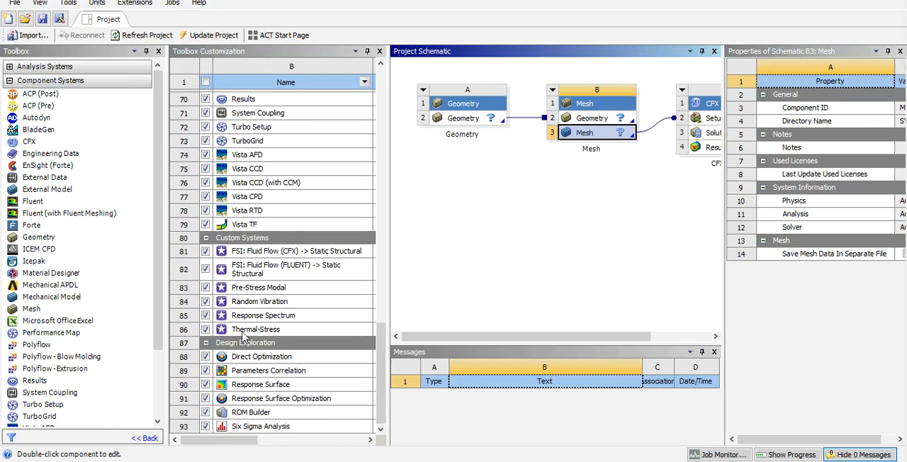
click(145, 438)
click(761, 410)
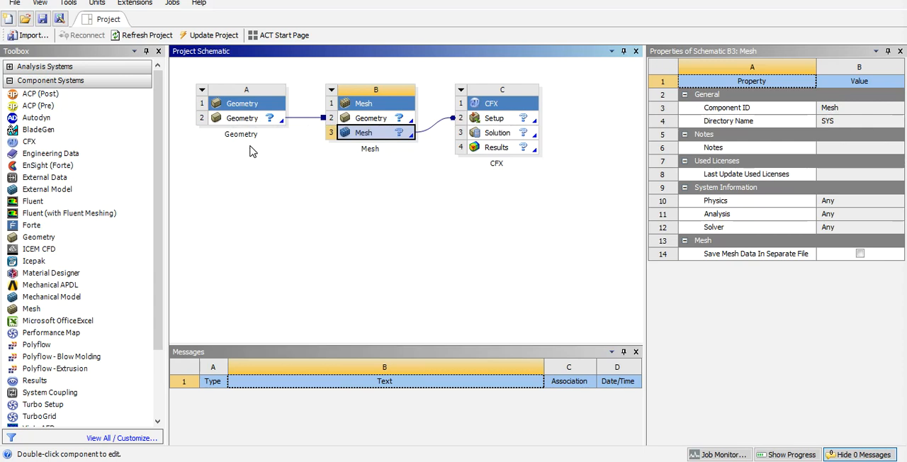
Step: Add a second, standalone CFX component system to the project schematic below the Geometry system
click(854, 444)
click(23, 143)
drag(23, 142, 262, 185)
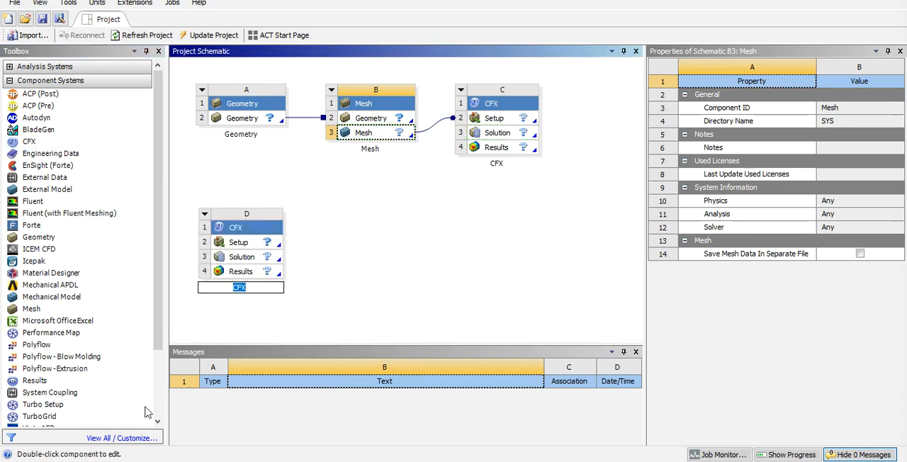
Step: Launch the standalone CFX 19.2 launcher, look over its modules, and minimize it to return to the project schematic
click(14, 460)
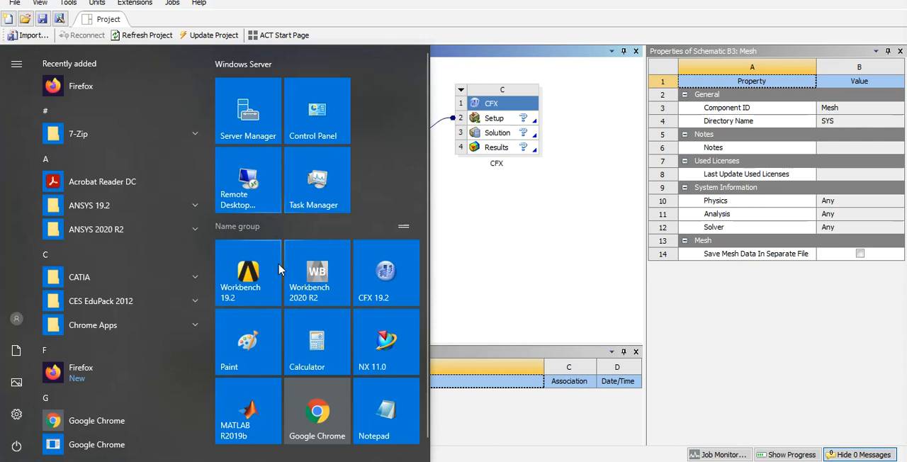
click(399, 300)
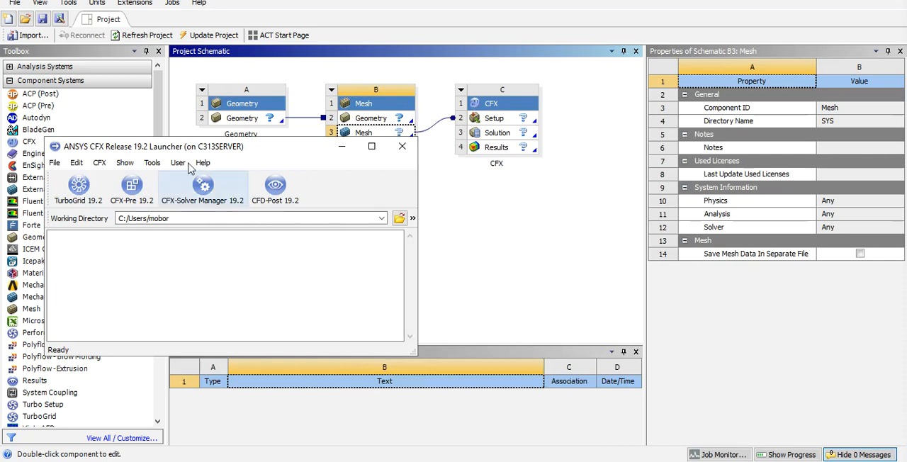
drag(172, 145, 359, 113)
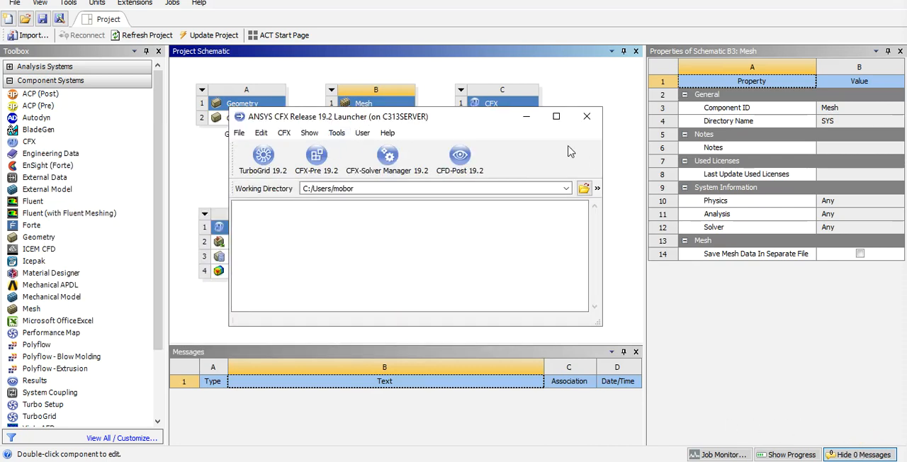
click(530, 118)
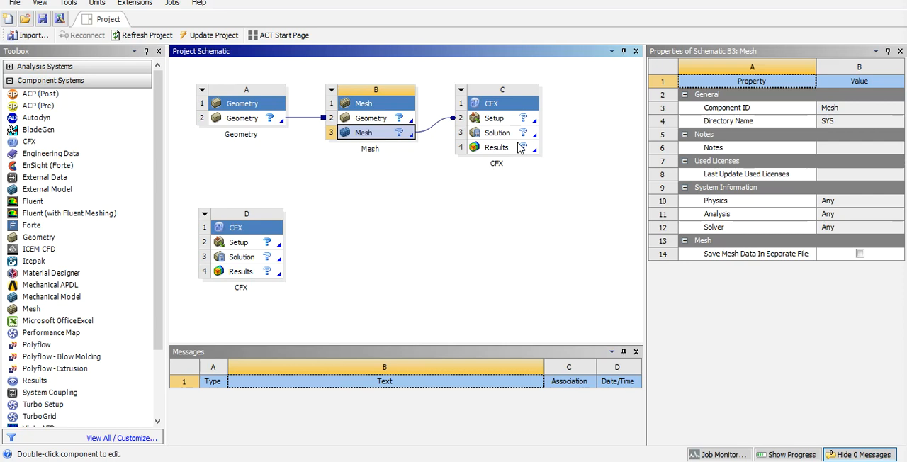
click(412, 214)
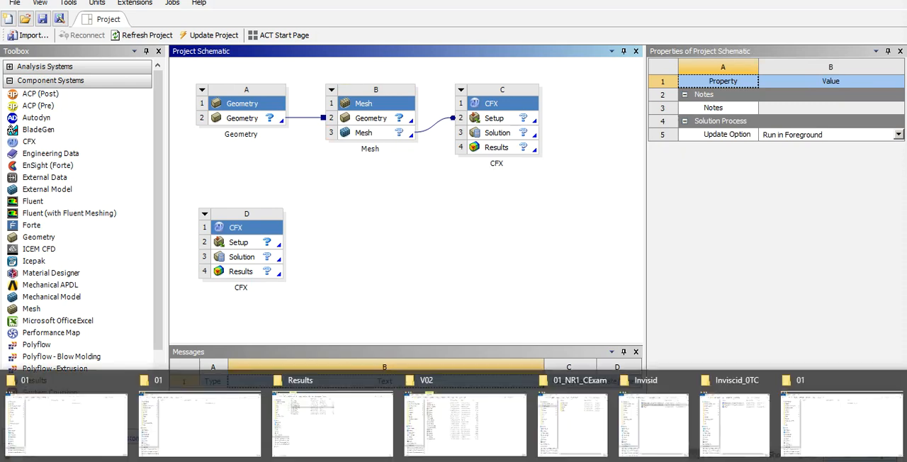
Step: Switch to the tutorial's 01 folder in File Explorer and inspect Tutorial_First.wbpj and the matching Tutorial_First_files folder name
click(87, 417)
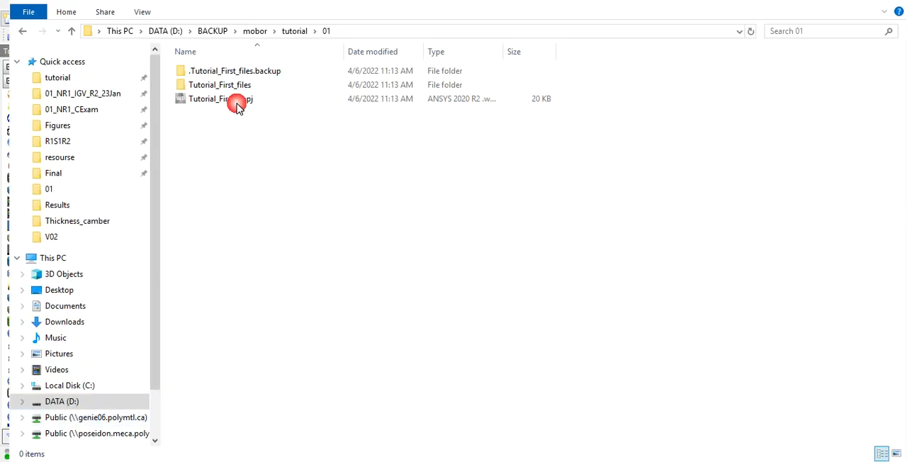
click(197, 103)
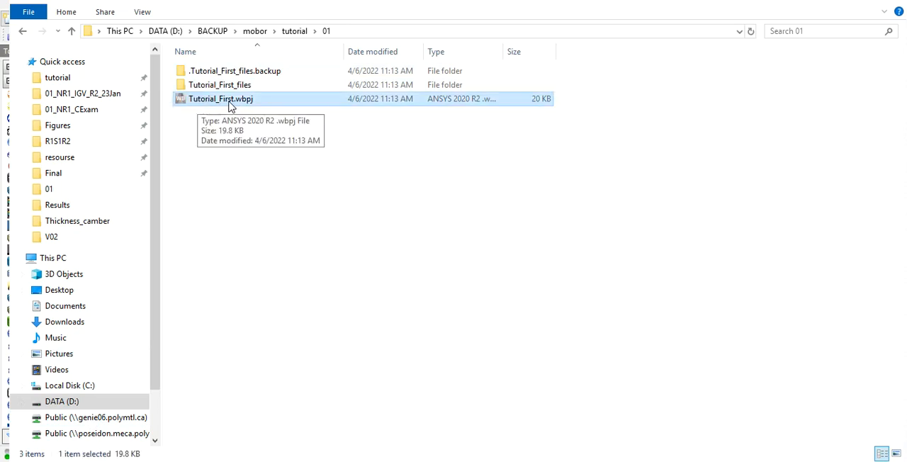
click(208, 87)
click(208, 85)
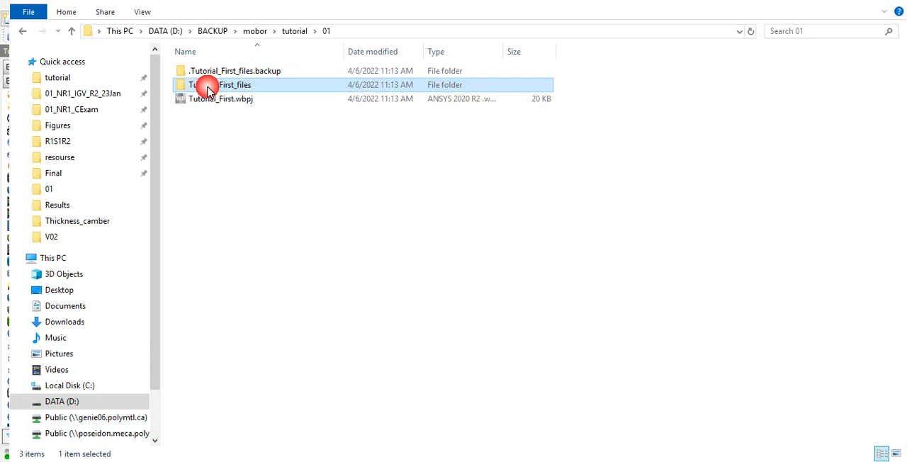
drag(236, 86, 190, 100)
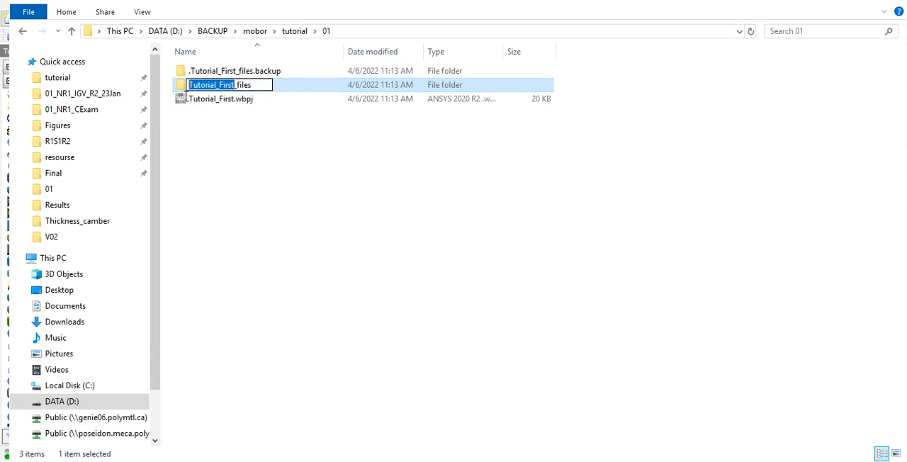
click(217, 128)
Step: Browse the Tutorial_First_files folder and its dp0 subfolder, and return to the parent 01 folder
double_click(222, 87)
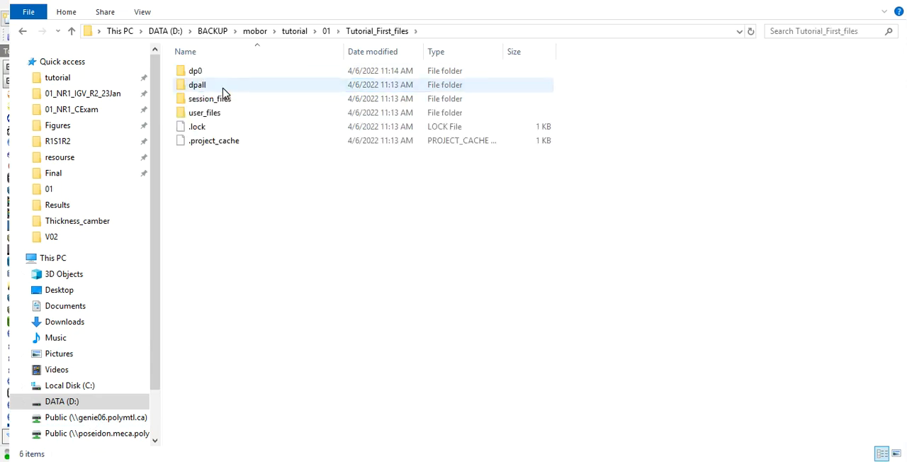
double_click(199, 73)
click(200, 74)
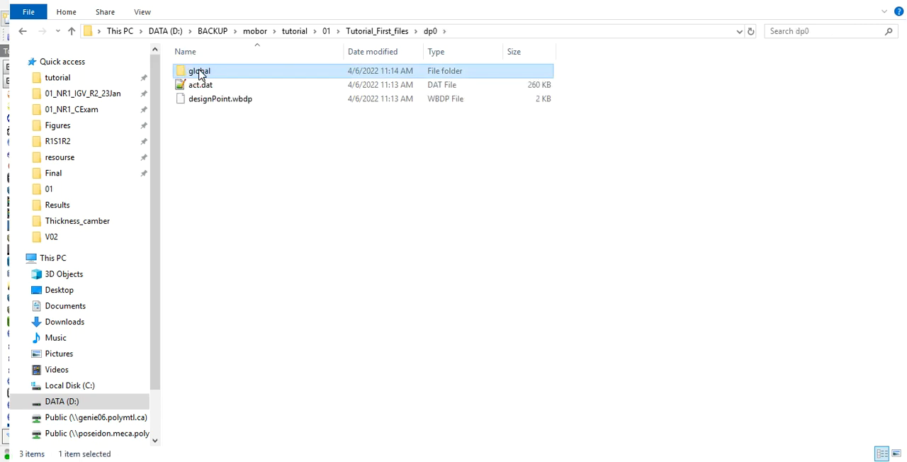
click(325, 32)
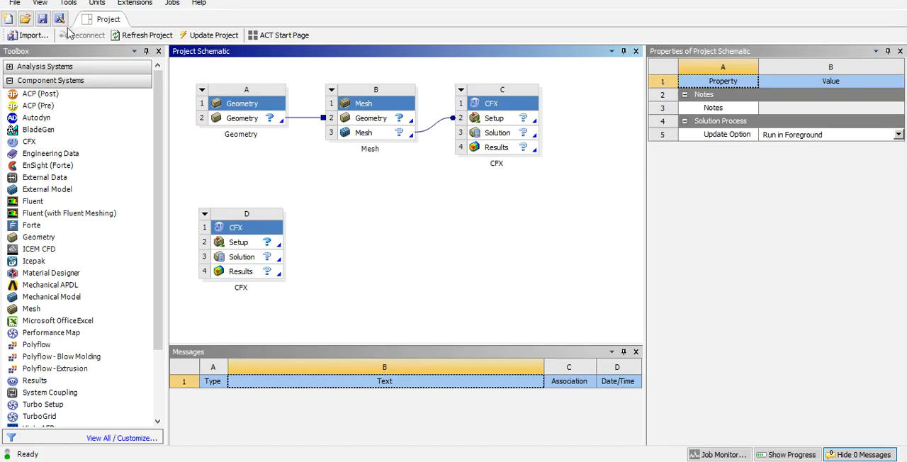
Step: Show the project's Files list in ANSYS Workbench and examine the sizes and locations of act.dat and designPoint.wbdp
click(39, 3)
click(68, 128)
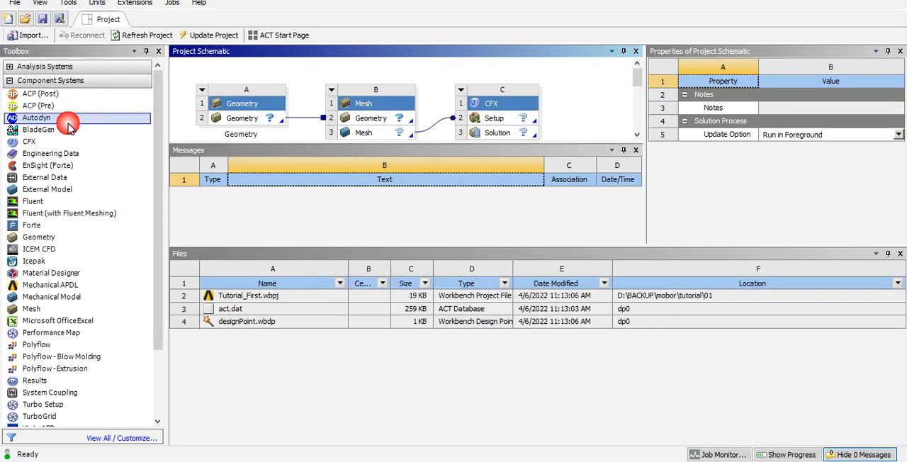
click(414, 309)
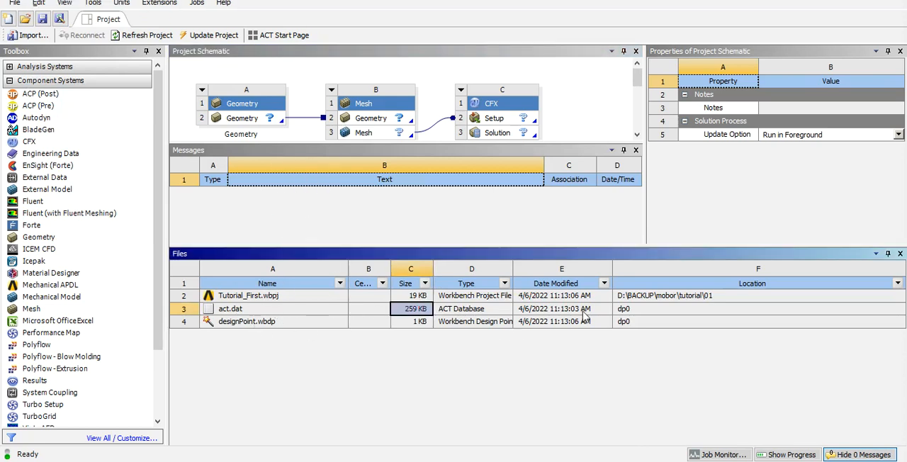
click(634, 308)
click(630, 324)
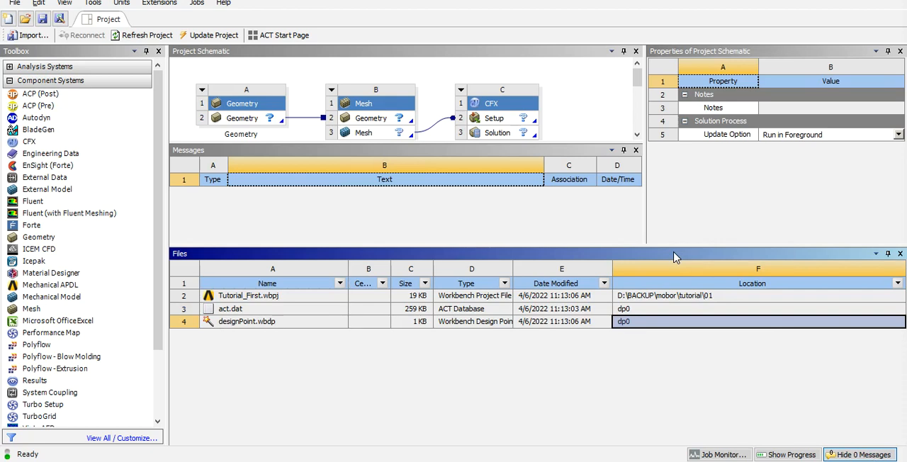
Step: Display the project file commands, including the saving and archiving options
click(15, 4)
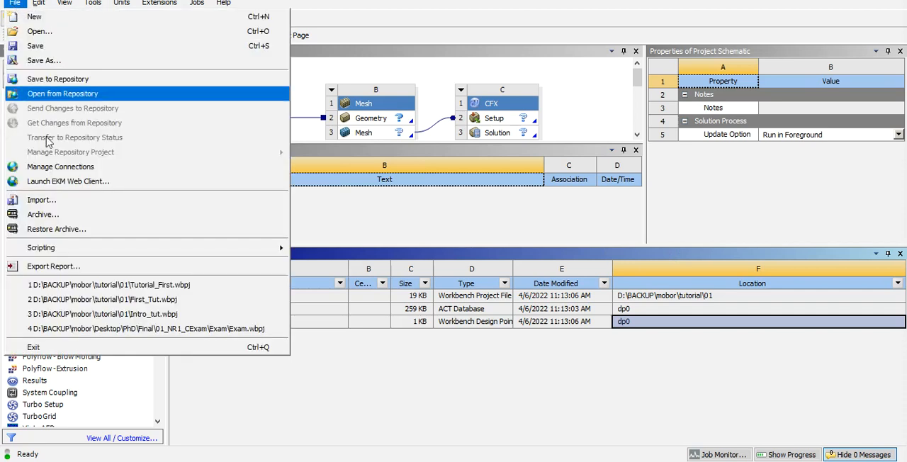